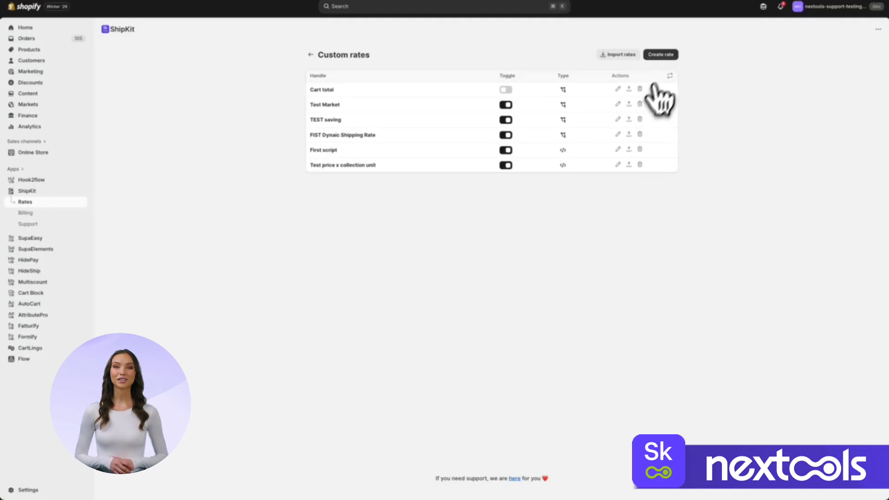
Step: Create a new custom rate with the Visual Flow Builder and title it "First Rate 5Kg"
{"action": "left_click", "coordinate": [661, 54]}
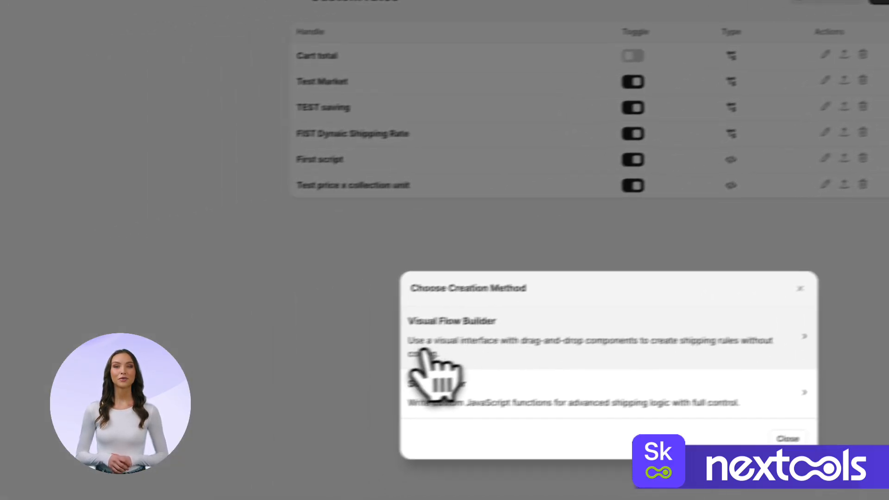
{"action": "left_click", "coordinate": [567, 340]}
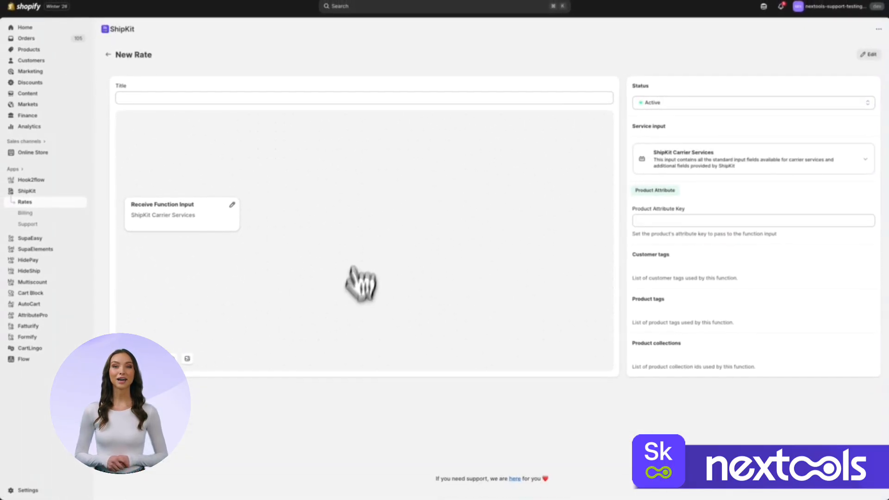
{"action": "left_click", "coordinate": [156, 98]}
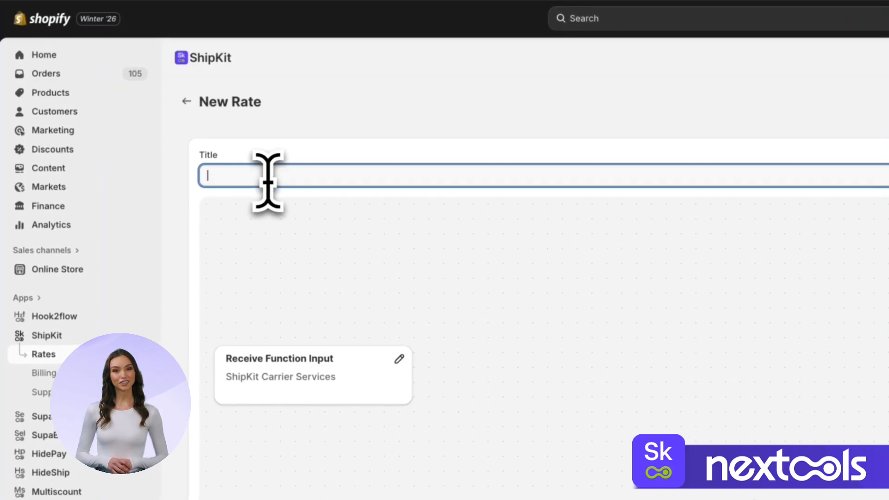
{"action": "type", "text": "First Rate 5Kg"}
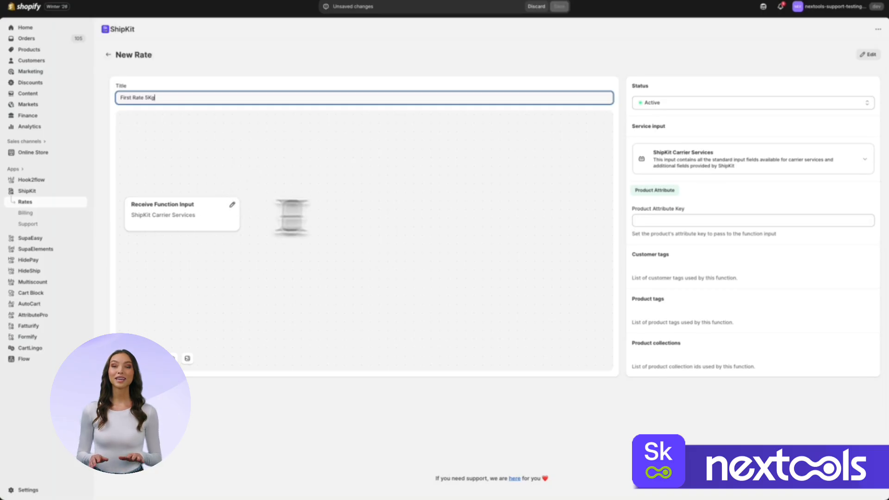
Step: Open the rate's flow in the full-size editor and review the settings of the Receive Function Input node
{"action": "left_click", "coordinate": [364, 232]}
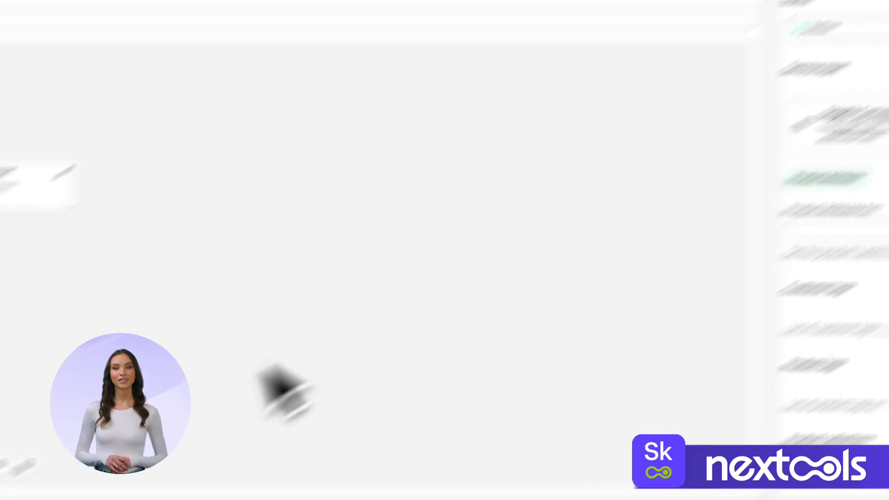
{"action": "left_click", "coordinate": [190, 321]}
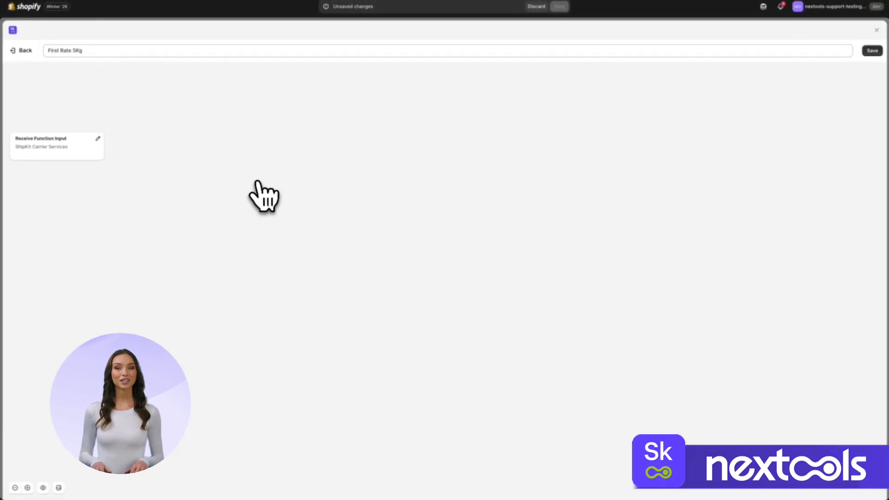
{"action": "mouse_move", "coordinate": [42, 152]}
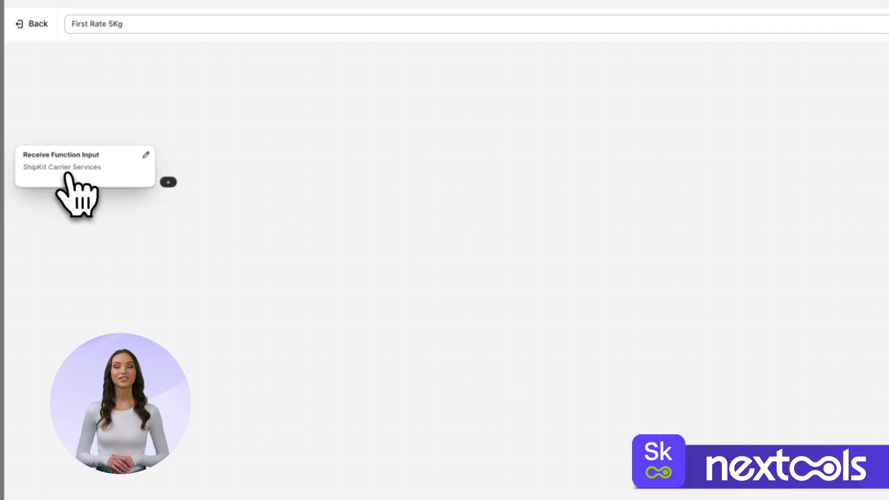
{"action": "left_click", "coordinate": [69, 174]}
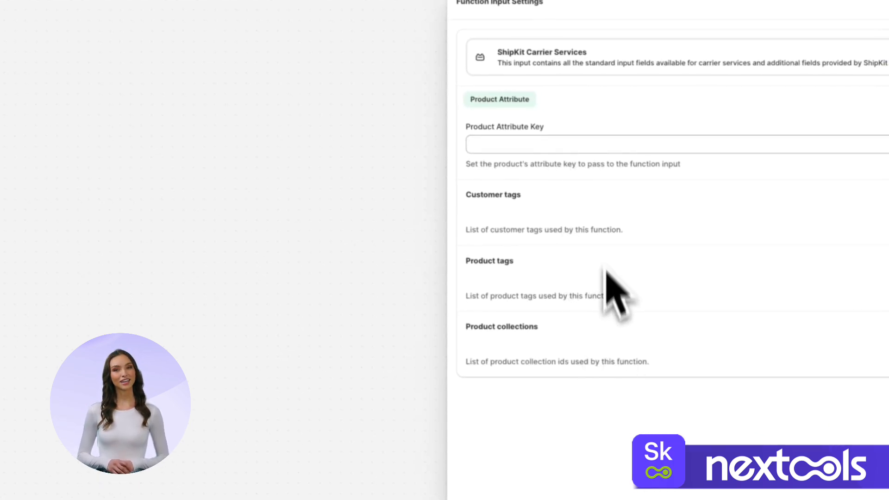
{"action": "left_click", "coordinate": [118, 147]}
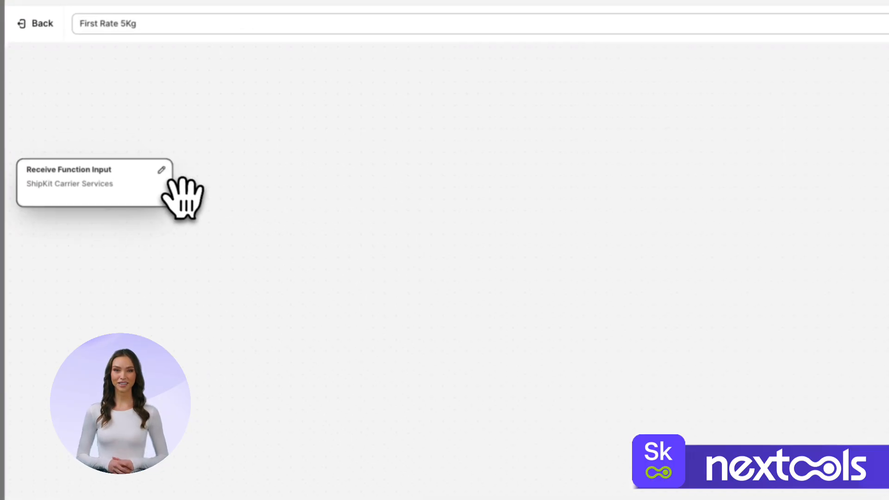
Step: Add a Check if condition node connected to the Receive Function Input node
{"action": "left_click", "coordinate": [182, 198]}
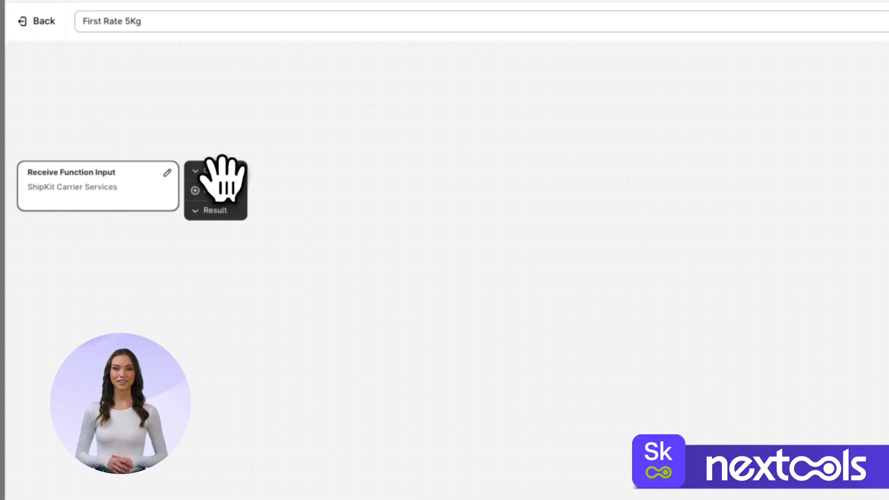
{"action": "left_click", "coordinate": [216, 172]}
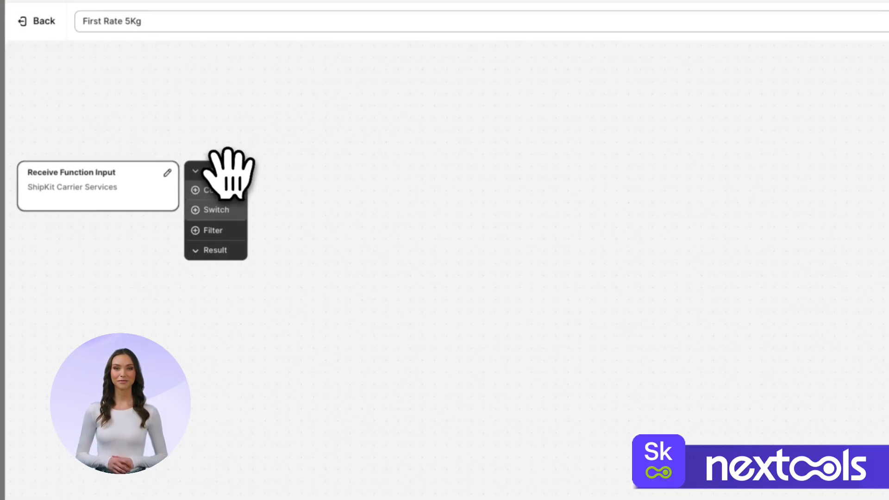
{"action": "left_click", "coordinate": [223, 190]}
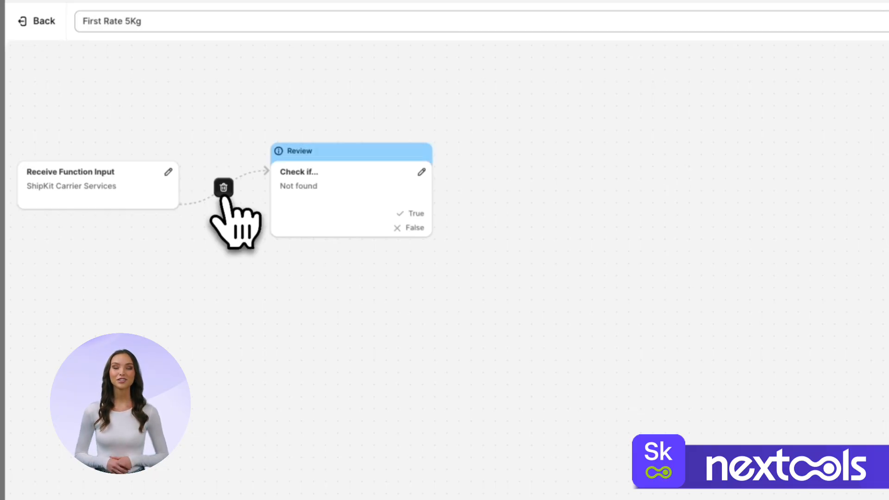
Step: Add a rule to the Check if node requiring Cart total Greater than 0, keeping AND as the rule combination
{"action": "left_click", "coordinate": [376, 188]}
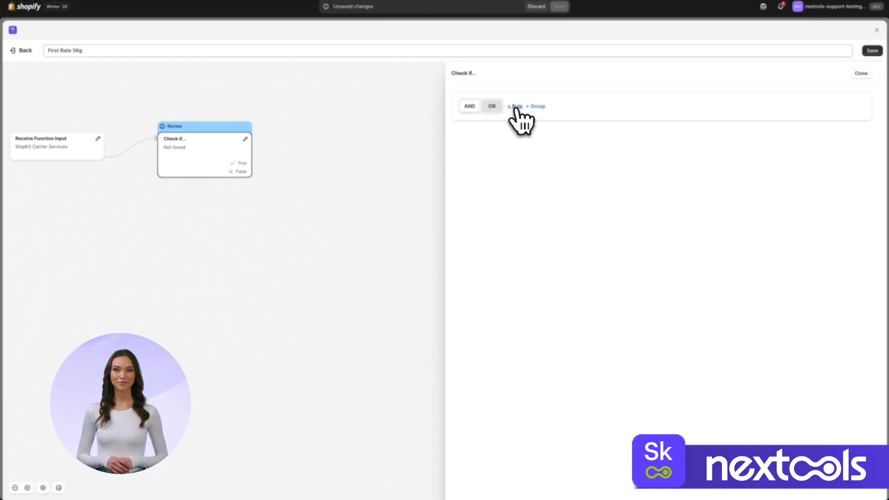
{"action": "left_click", "coordinate": [517, 106]}
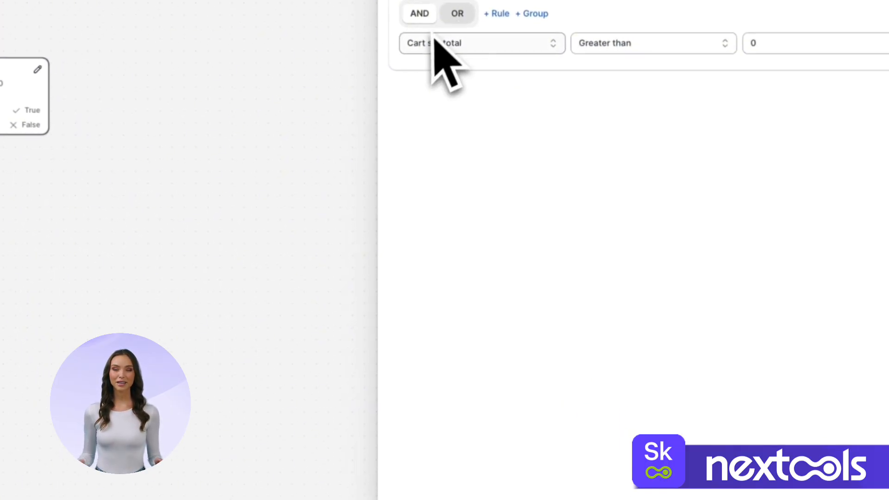
{"action": "left_click", "coordinate": [487, 44]}
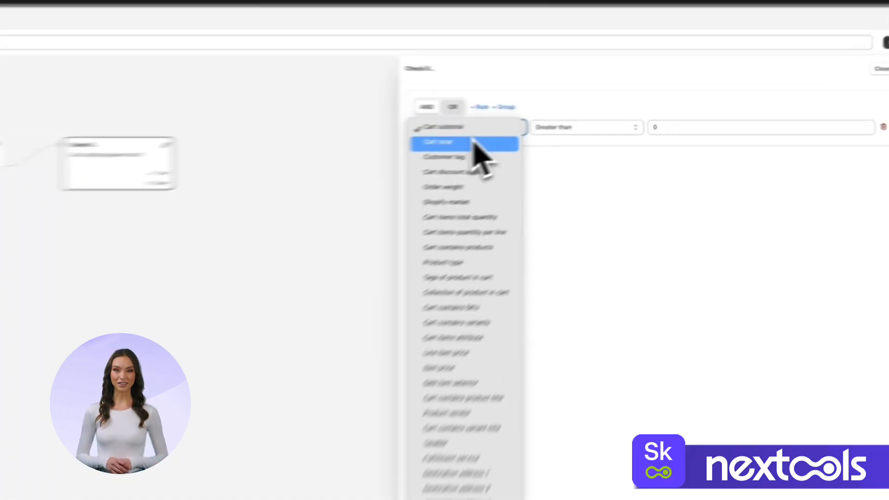
{"action": "left_click", "coordinate": [475, 144]}
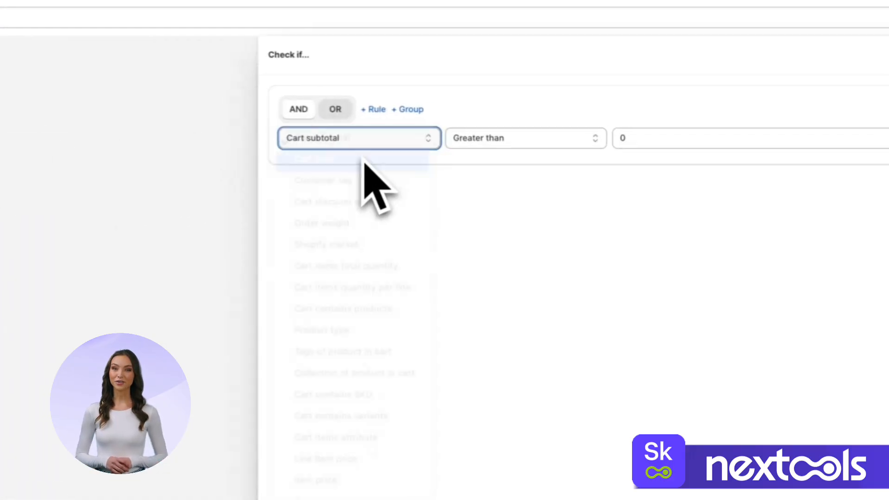
{"action": "left_click", "coordinate": [556, 127]}
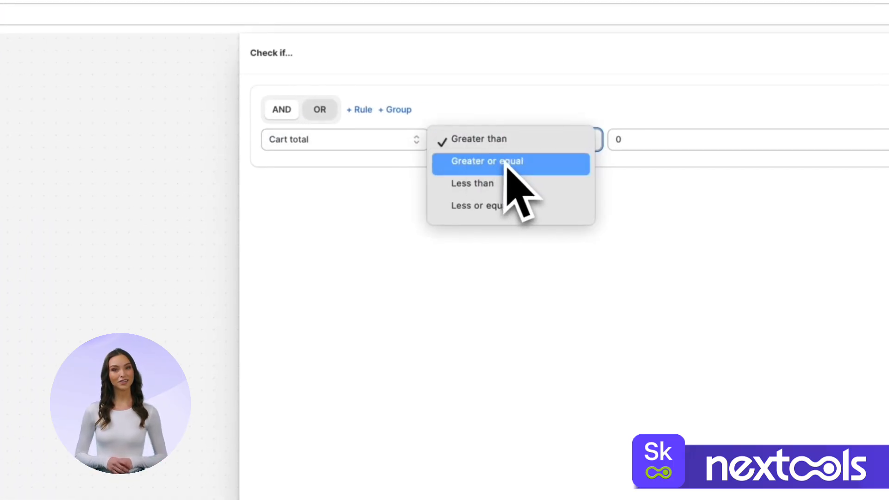
{"action": "left_click", "coordinate": [521, 141]}
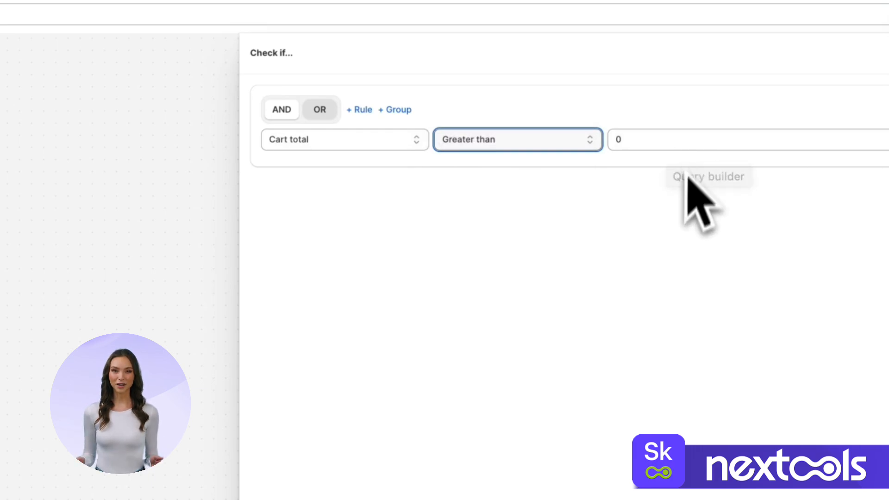
{"action": "left_click", "coordinate": [709, 295]}
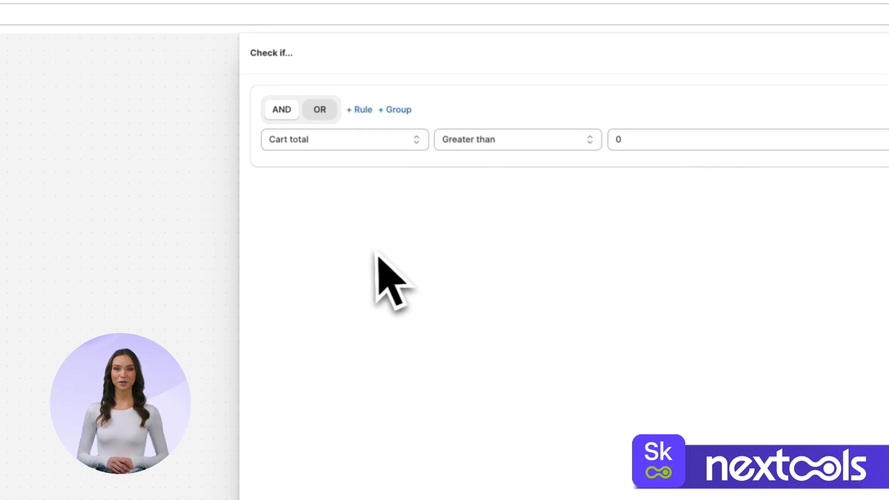
{"action": "left_click", "coordinate": [319, 112]}
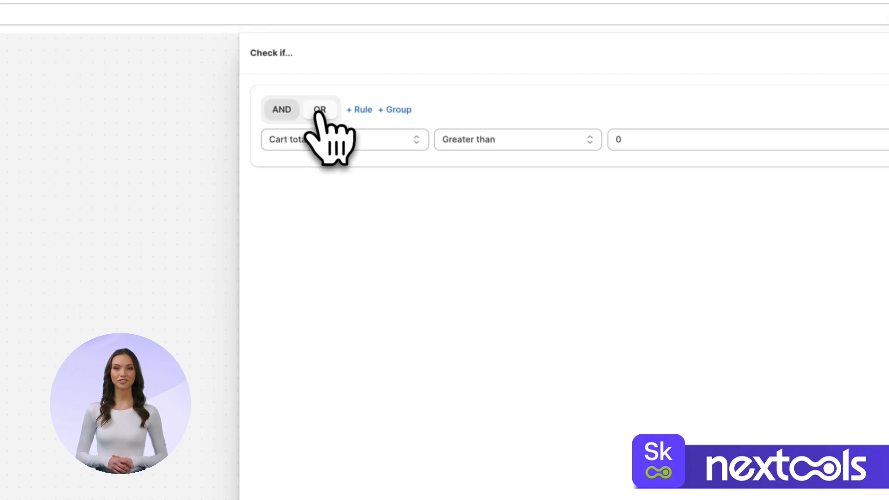
{"action": "left_click", "coordinate": [288, 110]}
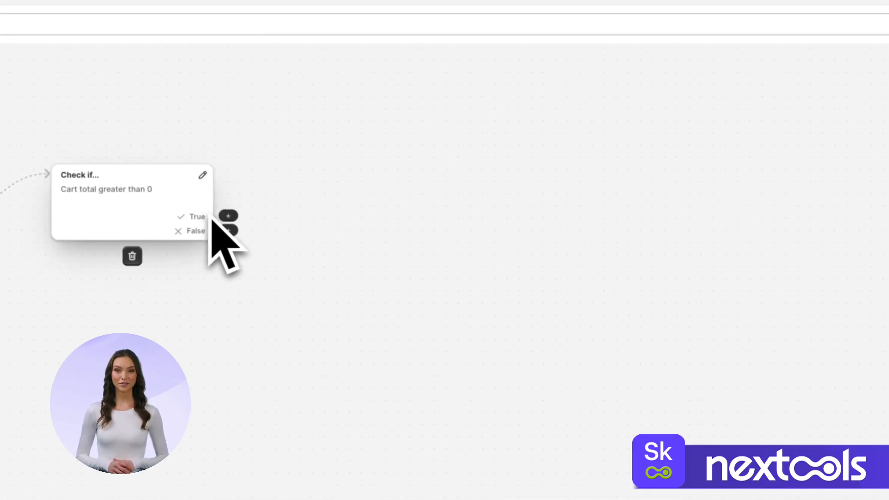
Step: Add a second Check if condition node on the True branch of the cart total check
{"action": "left_click", "coordinate": [230, 209]}
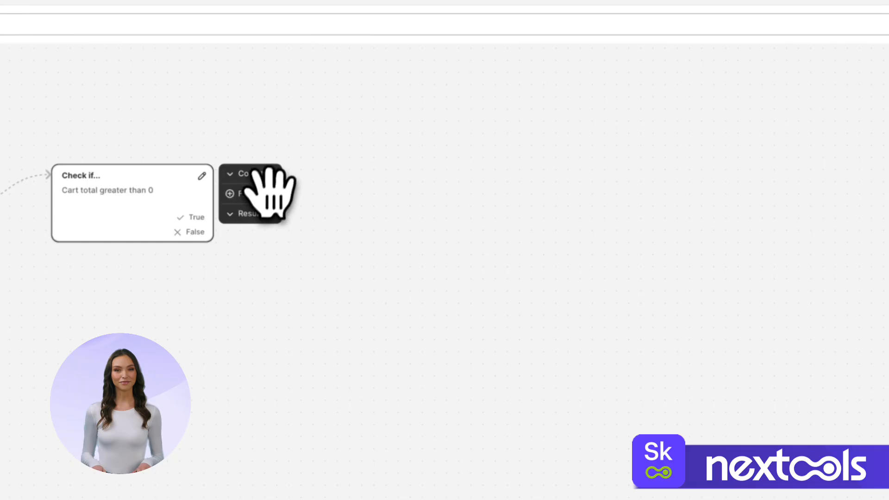
{"action": "left_click", "coordinate": [260, 175]}
{"action": "left_click", "coordinate": [252, 193]}
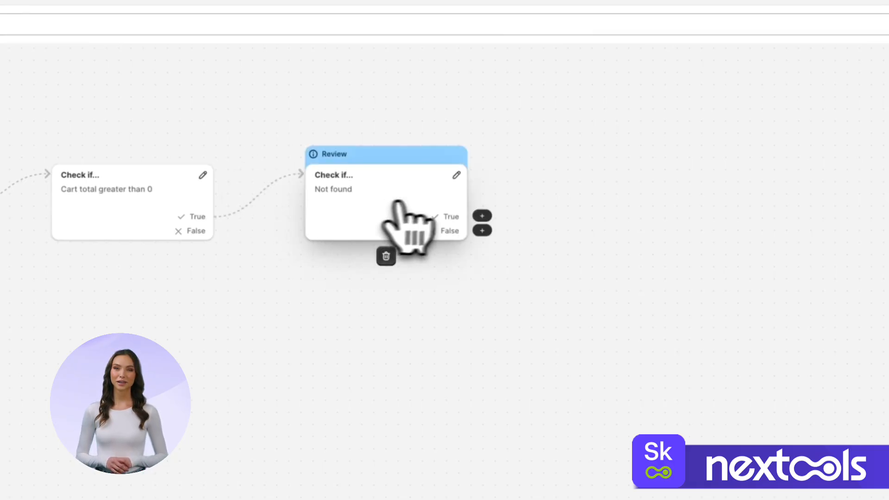
Step: Give the second Check if node a rule requiring Order weight Greater or equal to 5000 grams, and close its settings
{"action": "left_click", "coordinate": [420, 216]}
{"action": "left_click", "coordinate": [426, 134]}
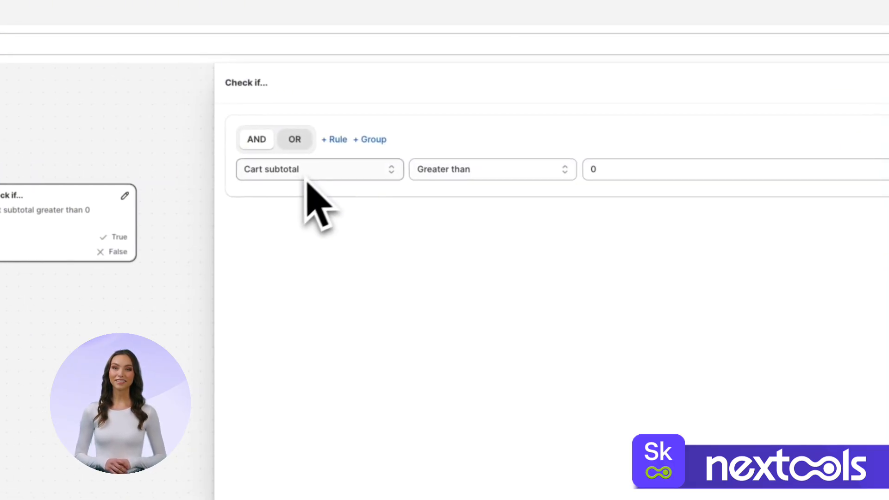
{"action": "left_click", "coordinate": [400, 167]}
{"action": "left_click", "coordinate": [301, 259]}
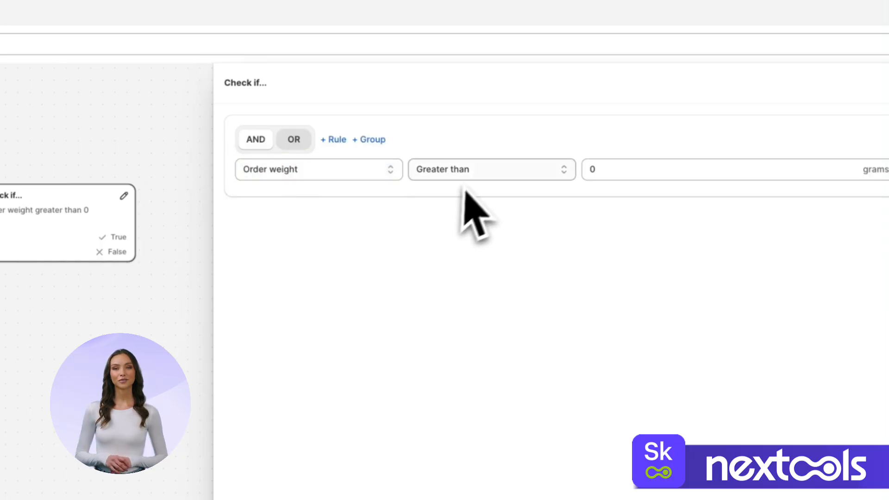
{"action": "left_click", "coordinate": [470, 172]}
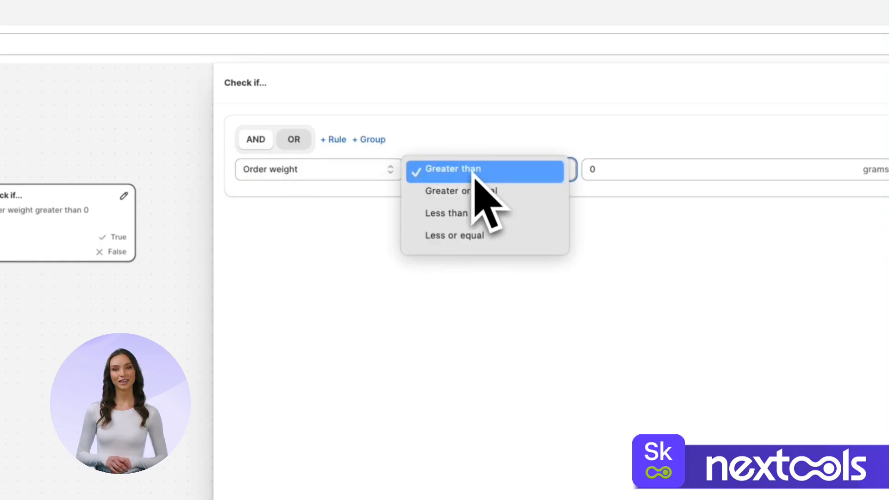
{"action": "left_click", "coordinate": [447, 195]}
{"action": "left_click", "coordinate": [626, 170]}
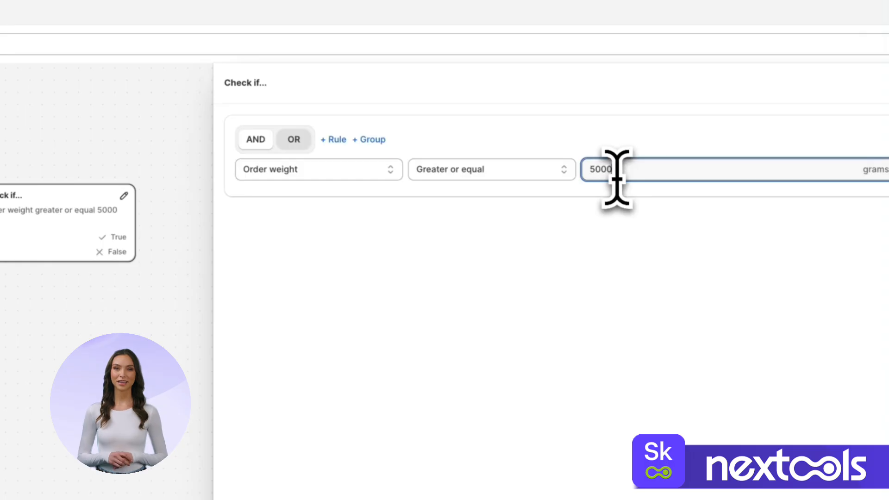
{"action": "left_click", "coordinate": [685, 261]}
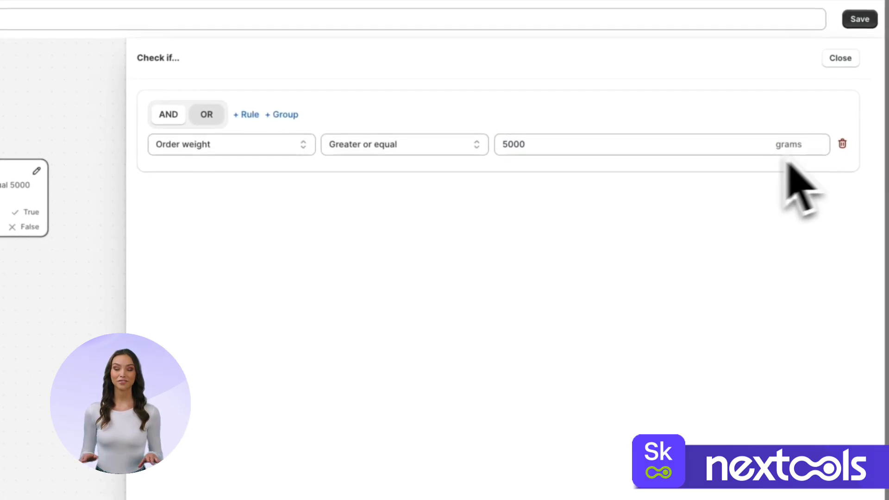
{"action": "left_click", "coordinate": [44, 360]}
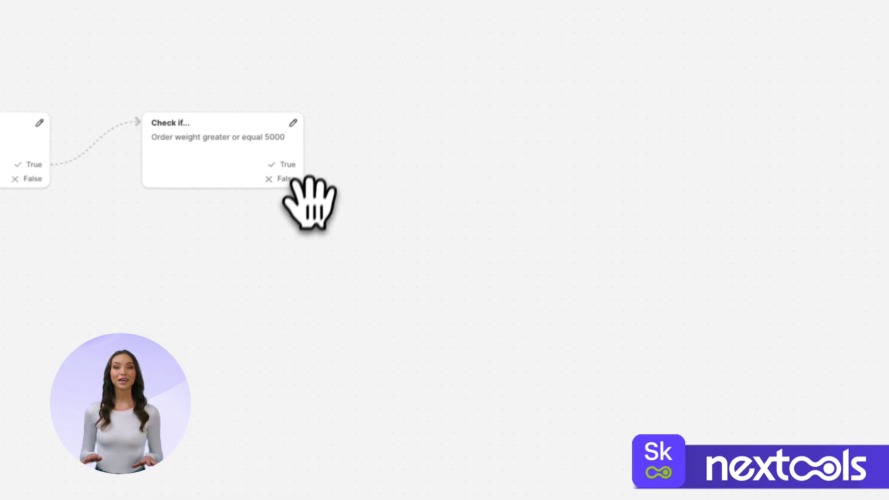
Step: Add a Shipping Rate result on the True branch of the order weight check and open its settings
{"action": "left_click", "coordinate": [327, 163]}
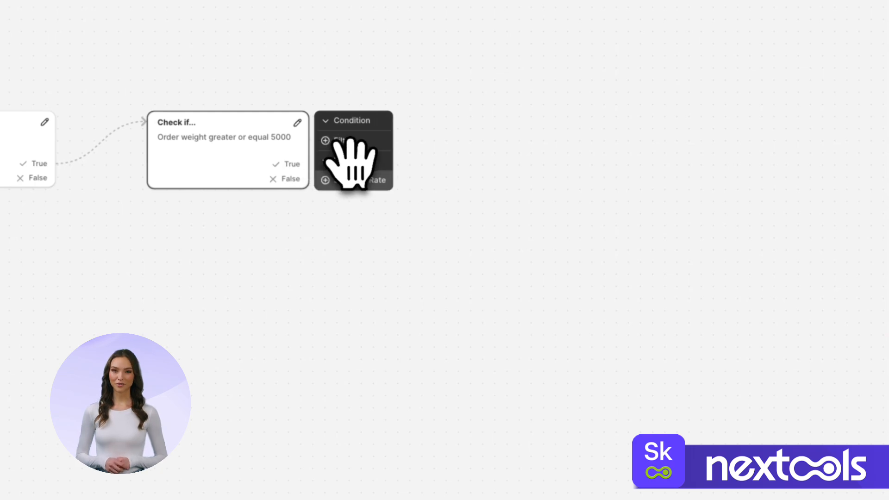
{"action": "left_click", "coordinate": [359, 181]}
{"action": "left_click_drag", "start_coordinate": [529, 162], "coordinate": [615, 89]}
{"action": "left_click", "coordinate": [615, 88]}
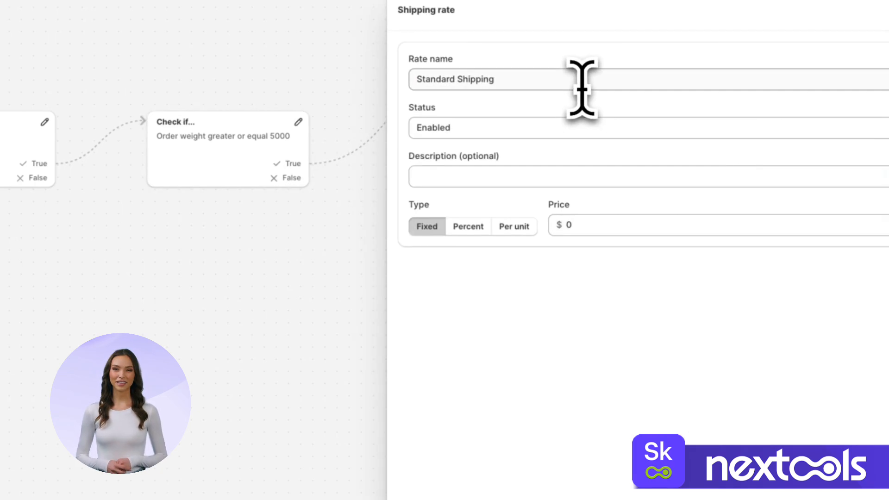
Step: Change the shipping rate's name to "Special Shipping"
{"action": "left_click_drag", "start_coordinate": [456, 80], "coordinate": [410, 79]}
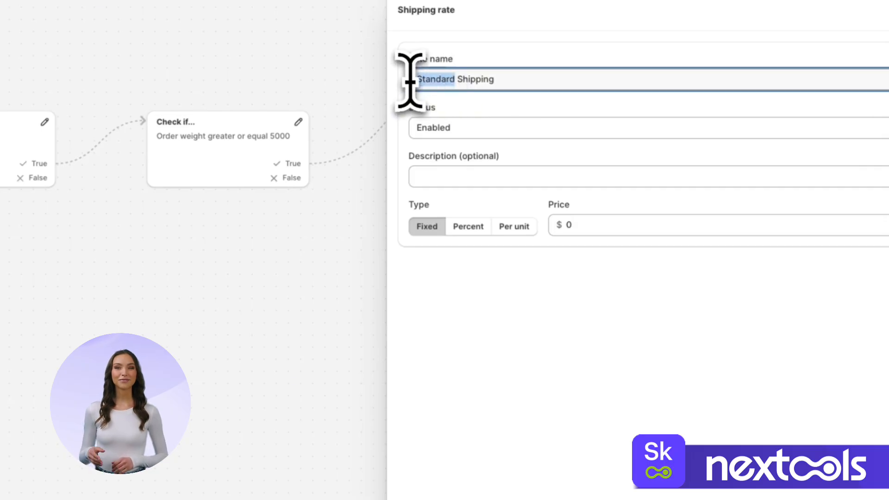
{"action": "type", "text": "Spec"}
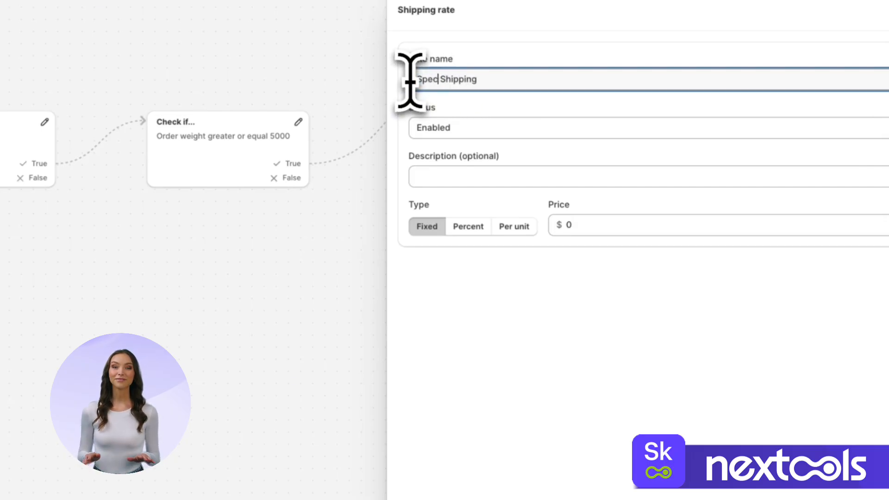
{"action": "type", "text": "ial"}
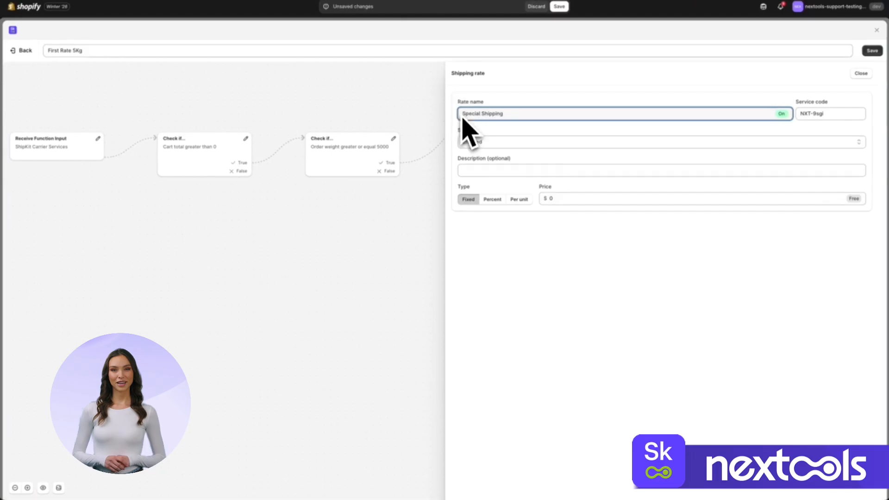
{"action": "left_click", "coordinate": [510, 115]}
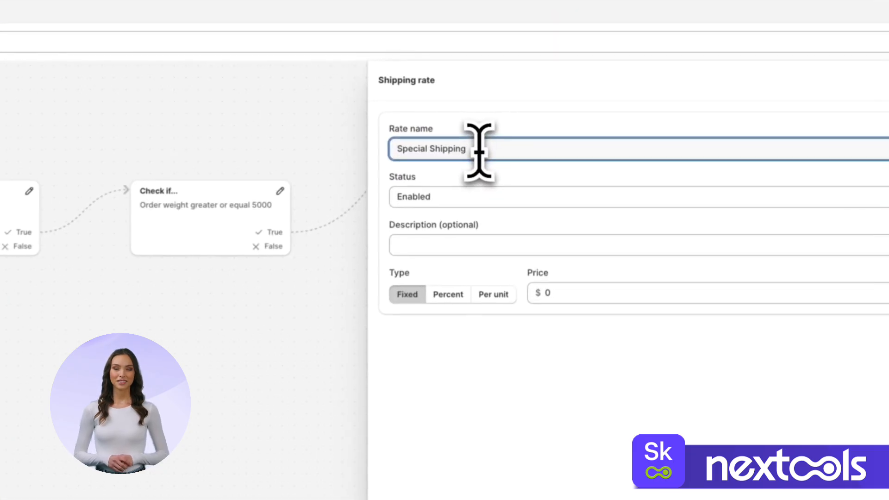
Step: Complete the rate name as "Special Shipping Over 5Kg", keep its status Enabled, and set the description to "Special fee for order over 5Kg"
{"action": "type", "text": "C"}
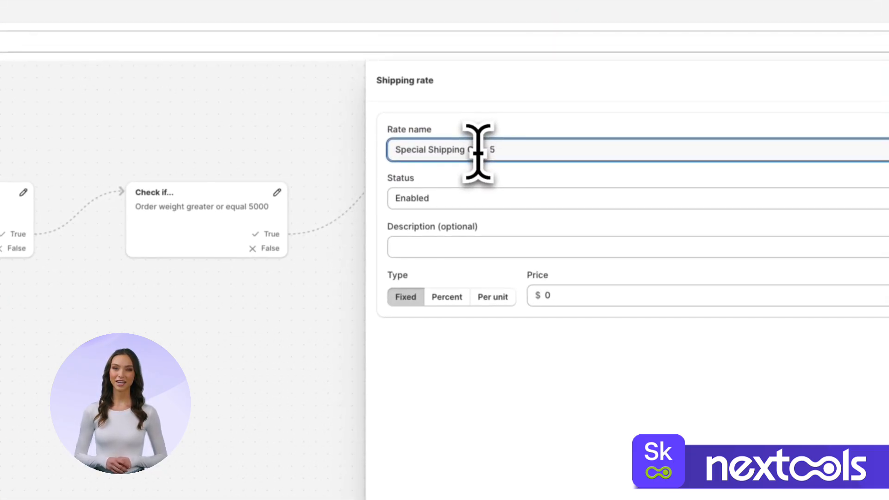
{"action": "type", "text": "ver 5Kg"}
{"action": "left_click", "coordinate": [454, 199]}
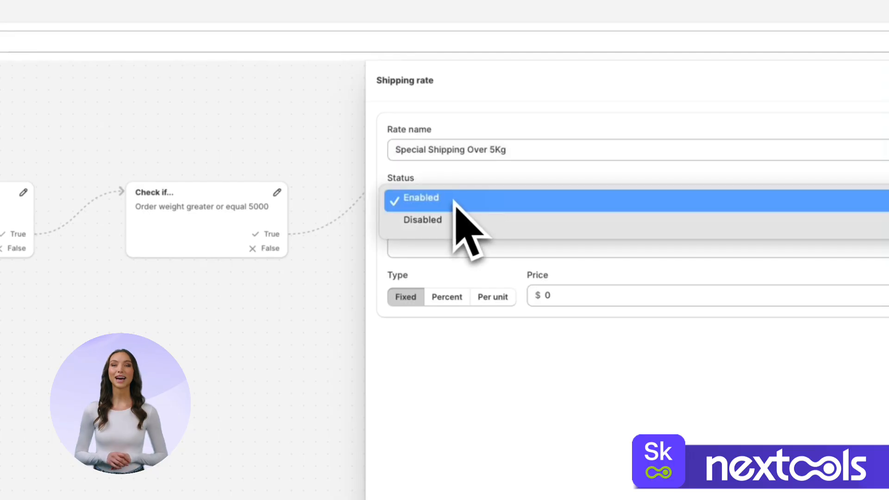
{"action": "left_click", "coordinate": [455, 200]}
{"action": "left_click", "coordinate": [442, 246]}
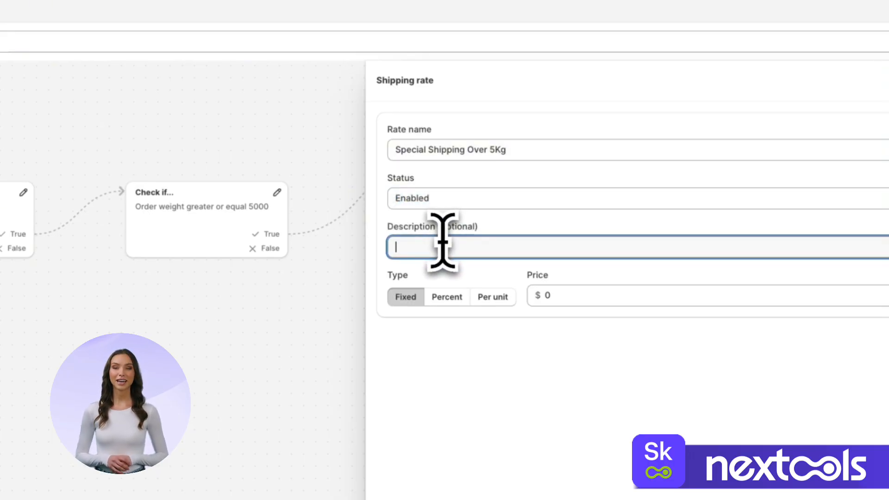
{"action": "type", "text": "Special fee for order over 5Kg"}
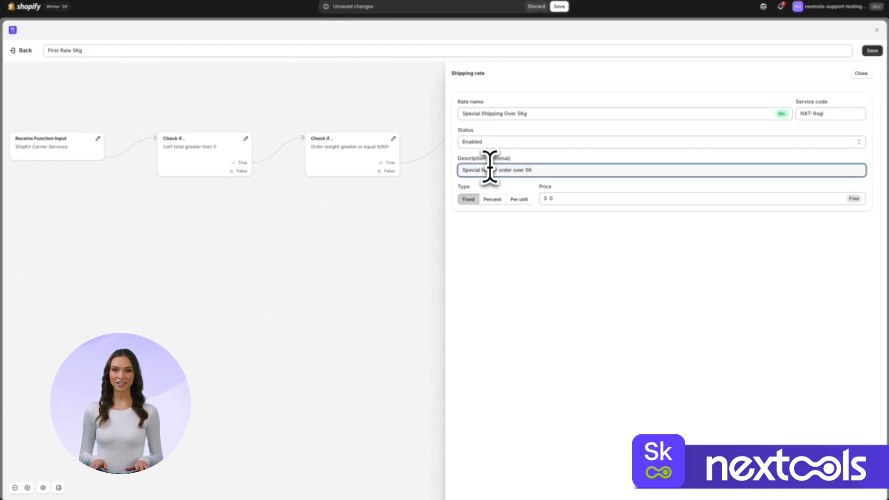
Step: Try the Percent and Per unit price types for the special shipping rate, including the Every items and Price fields
{"action": "left_click", "coordinate": [492, 199]}
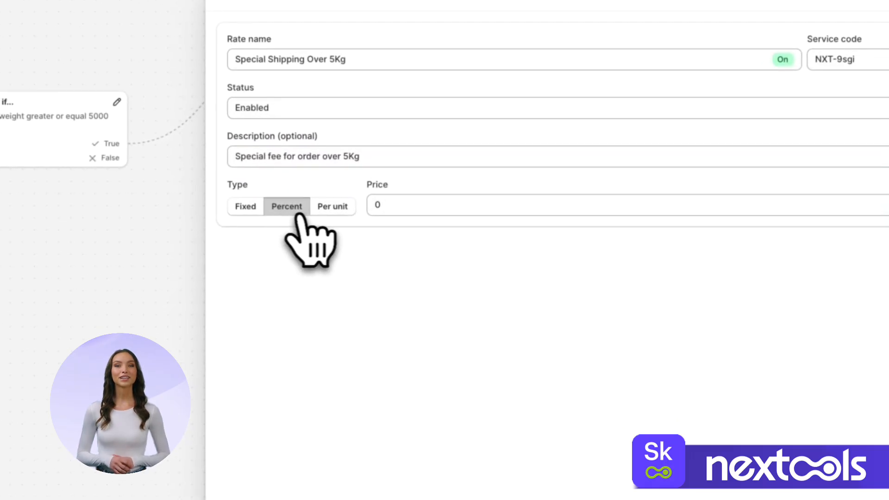
{"action": "left_click", "coordinate": [518, 199]}
{"action": "left_click", "coordinate": [833, 206]}
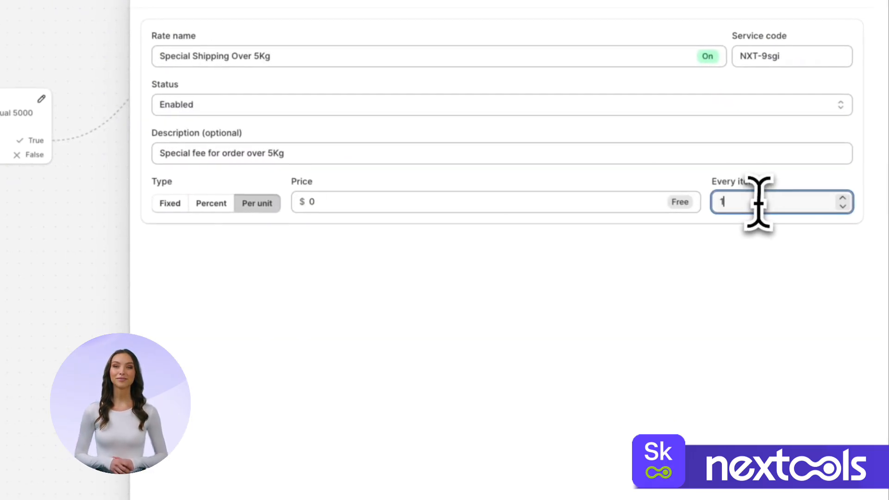
{"action": "left_click", "coordinate": [551, 201]}
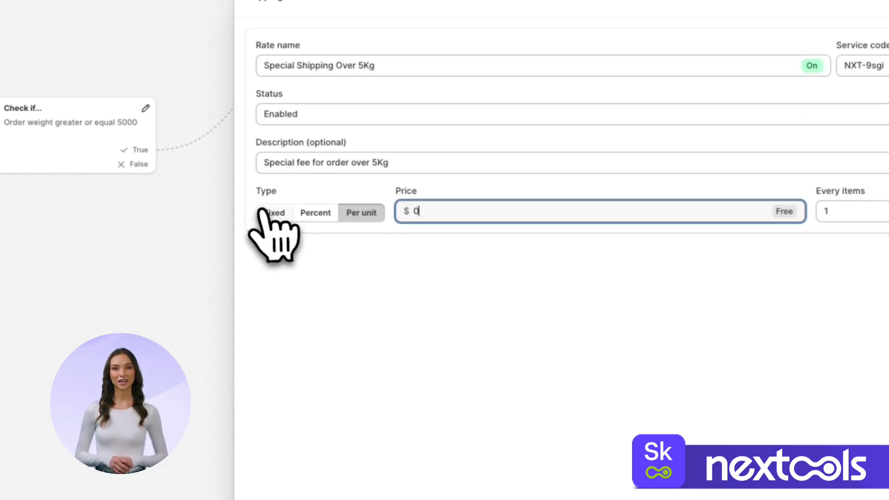
Step: Give the special shipping rate a Fixed price of 15 and close its settings
{"action": "left_click", "coordinate": [164, 203]}
{"action": "left_click", "coordinate": [441, 213]}
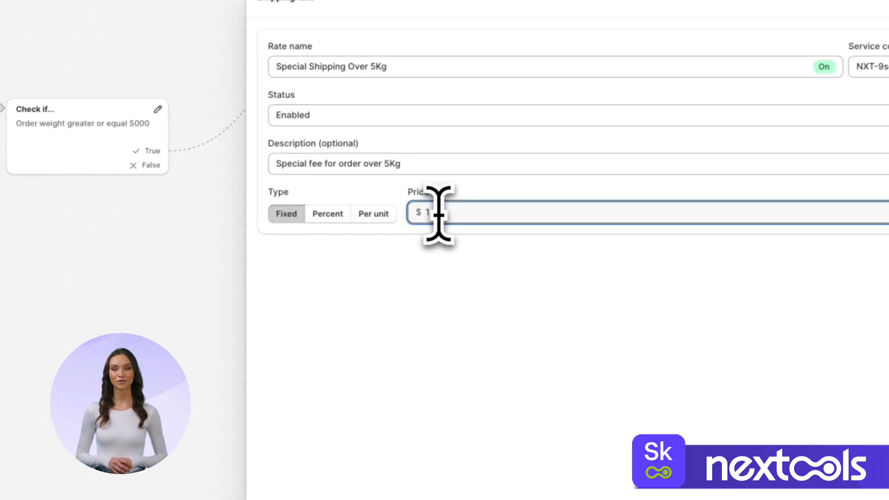
{"action": "left_click", "coordinate": [488, 330]}
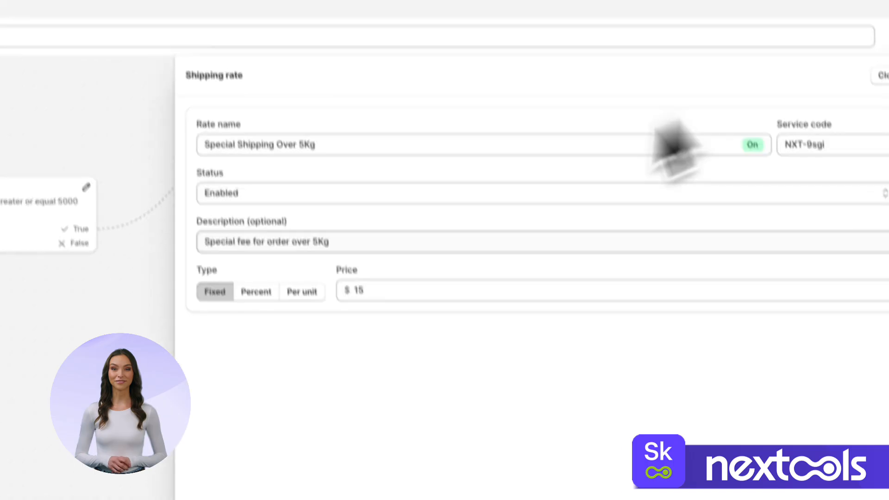
{"action": "left_click", "coordinate": [884, 75]}
Step: Add a Shipping Rate result on the False branch of the order weight check and open its settings
{"action": "mouse_move", "coordinate": [226, 277]}
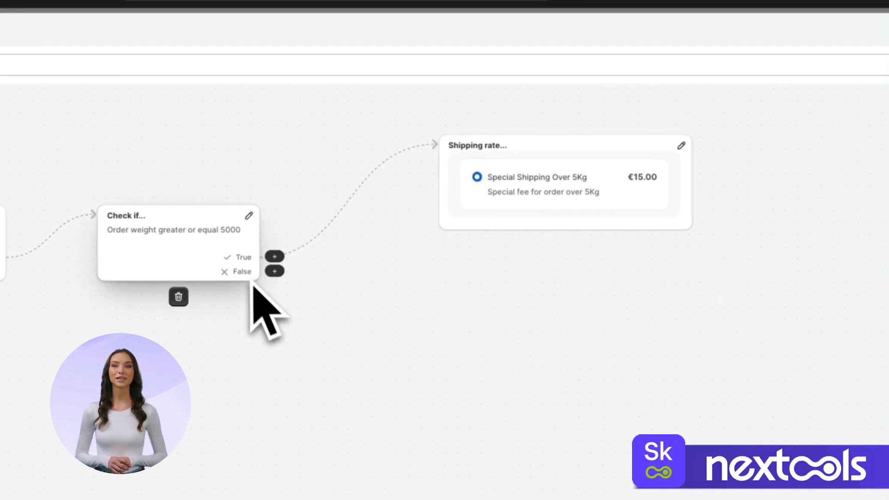
{"action": "left_click", "coordinate": [277, 272]}
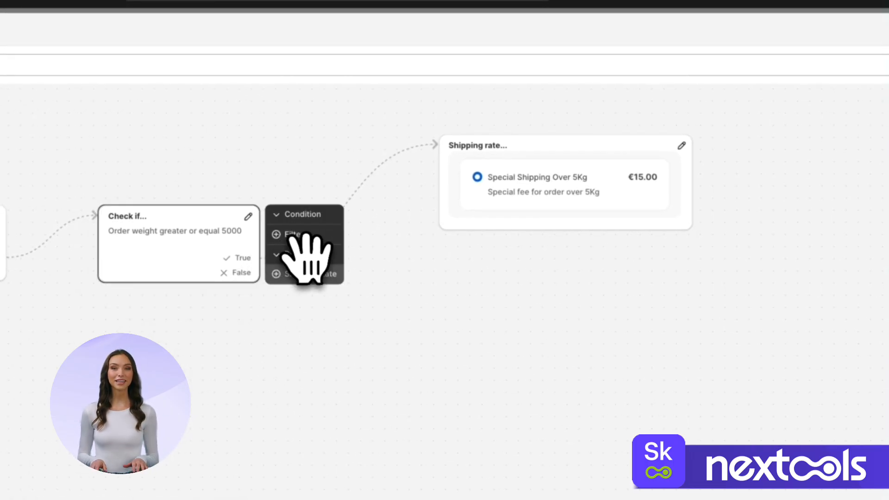
{"action": "left_click", "coordinate": [309, 274]}
{"action": "left_click_drag", "start_coordinate": [423, 239], "coordinate": [516, 326]}
{"action": "left_click", "coordinate": [544, 341]}
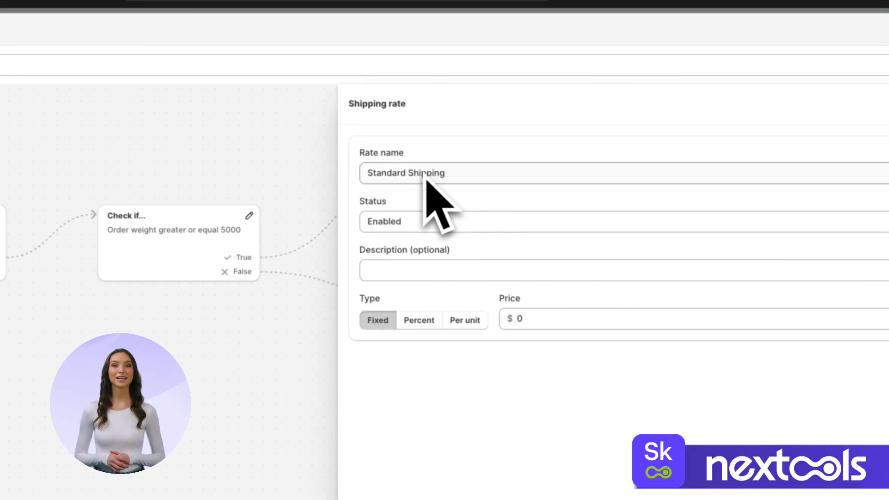
Step: Set the Standard Shipping rate's description to "Under 5 Kg" and its fixed price to 5, and close its settings
{"action": "left_click", "coordinate": [417, 267]}
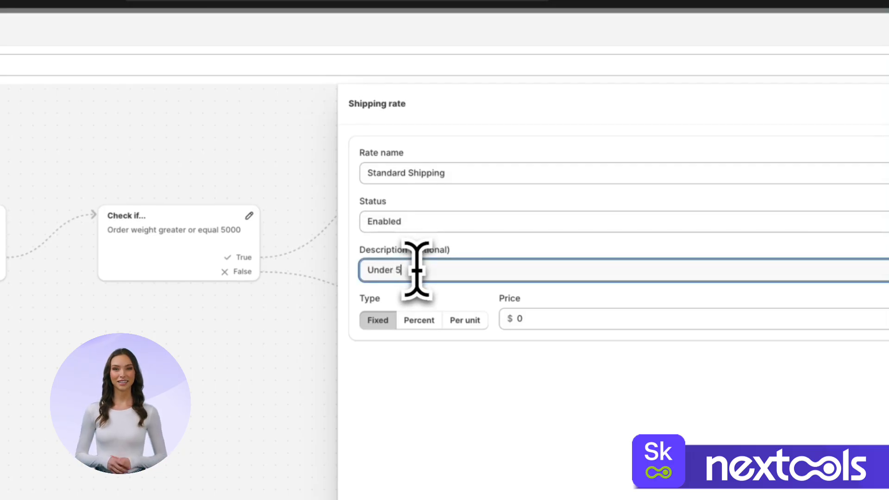
{"action": "type", "text": "Under 5 Kg"}
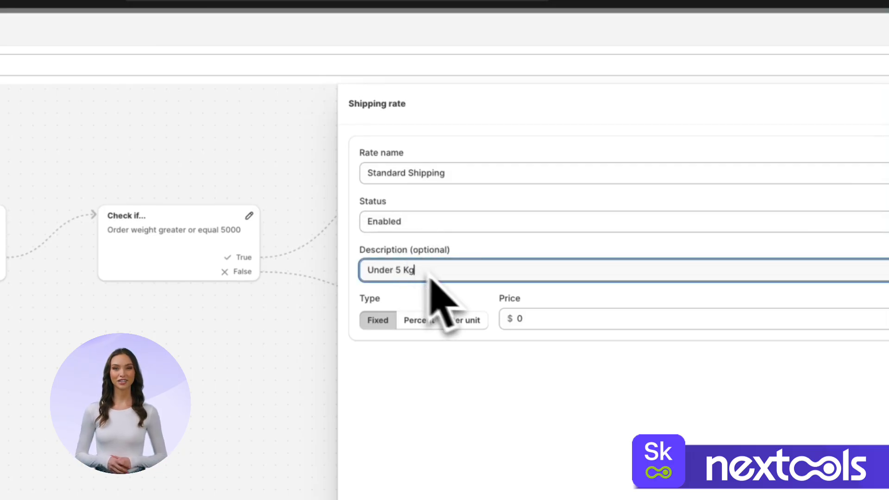
{"action": "left_click", "coordinate": [527, 319]}
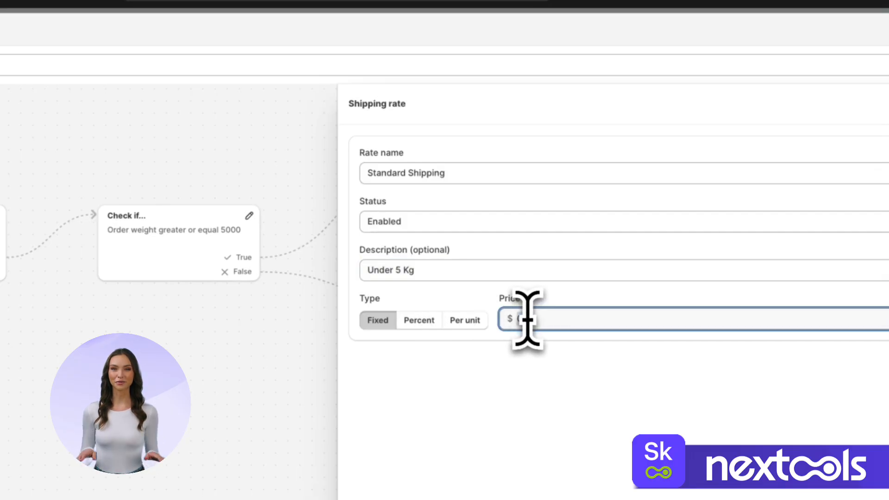
{"action": "left_click", "coordinate": [326, 353]}
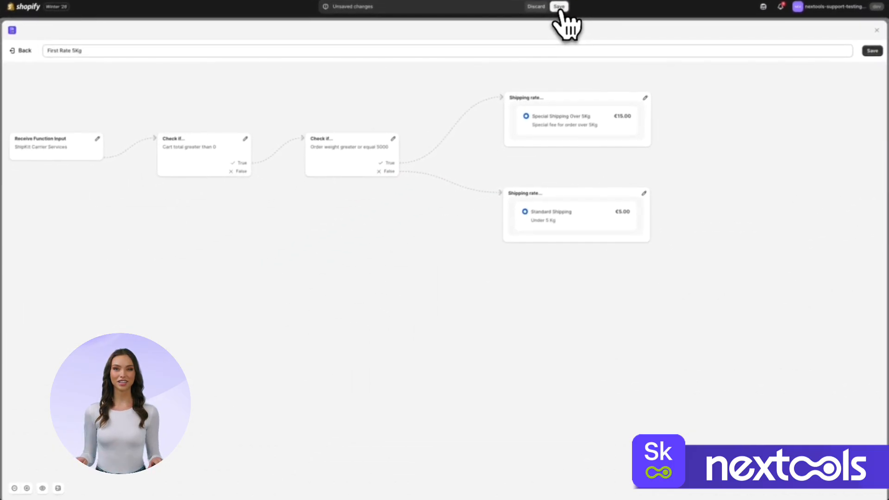
Step: Switch to the online storefront's catalog, pick The Collection Snowboard: Liquid, and take one unit to checkout
{"action": "left_click", "coordinate": [412, 61]}
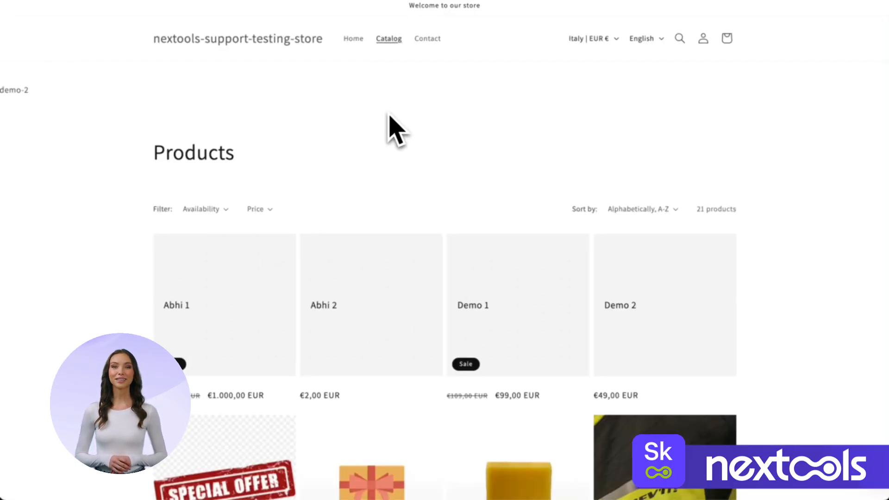
{"action": "scroll", "coordinate": [388, 129], "scroll_direction": "down", "scroll_amount": 10}
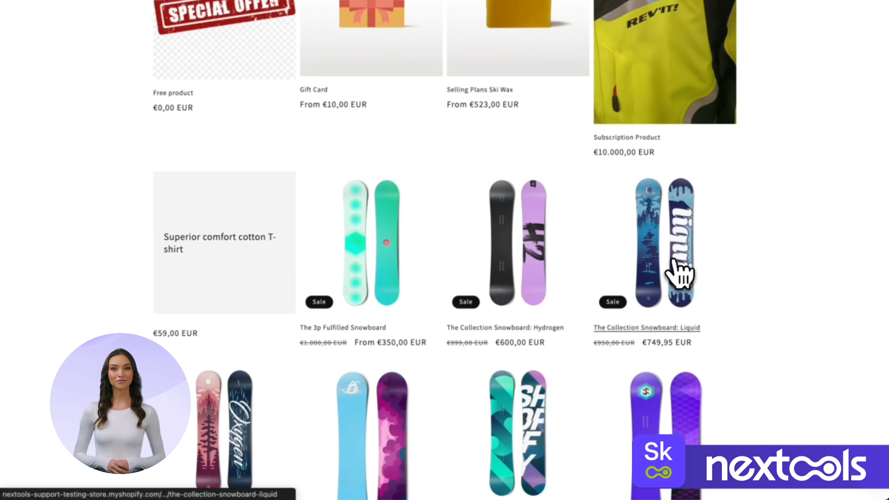
{"action": "left_click", "coordinate": [675, 278]}
{"action": "left_click", "coordinate": [625, 324]}
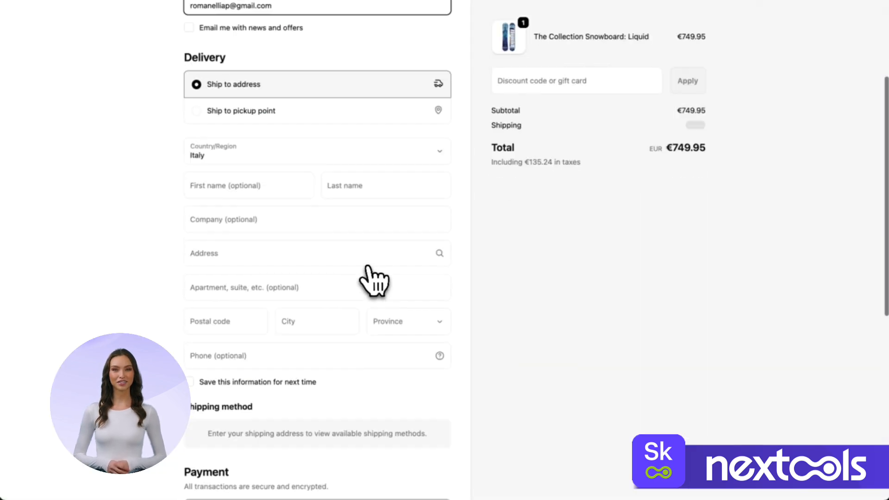
Step: Fill in the delivery address at checkout by entering part of the street name and accepting a suggested address
{"action": "scroll", "coordinate": [373, 278], "scroll_direction": "down", "scroll_amount": 6}
{"action": "scroll", "coordinate": [374, 280], "scroll_direction": "up", "scroll_amount": 2}
{"action": "left_click", "coordinate": [258, 75]}
{"action": "type", "text": "via"}
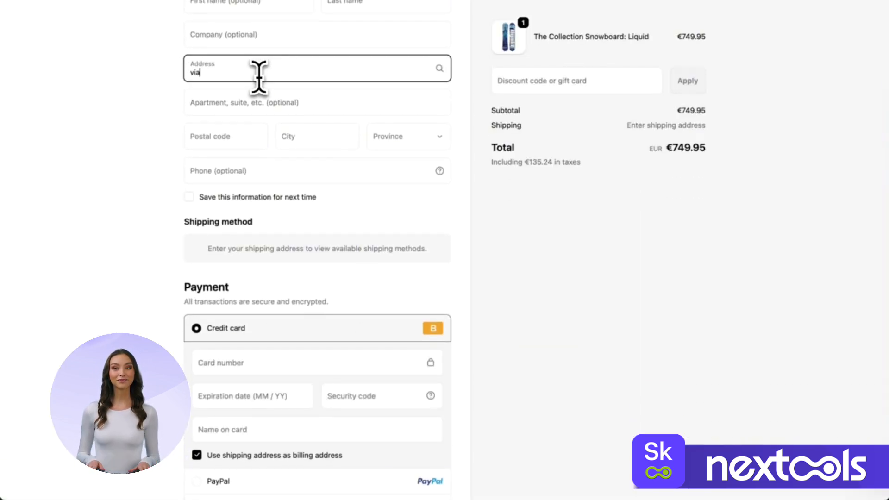
{"action": "type", "text": " mon"}
{"action": "left_click", "coordinate": [281, 117]}
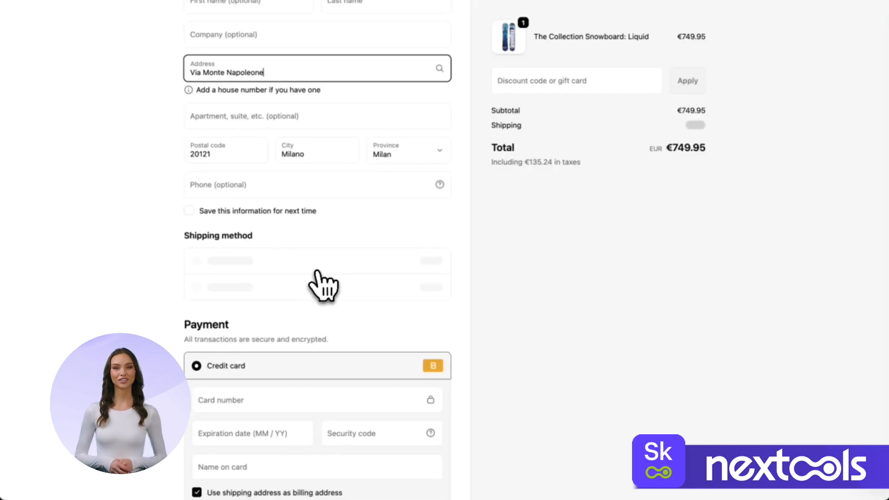
Step: Return to the cart and raise the quantity of The Collection Snowboard: Liquid to 2
{"action": "scroll", "coordinate": [227, 313], "scroll_direction": "up", "scroll_amount": 2}
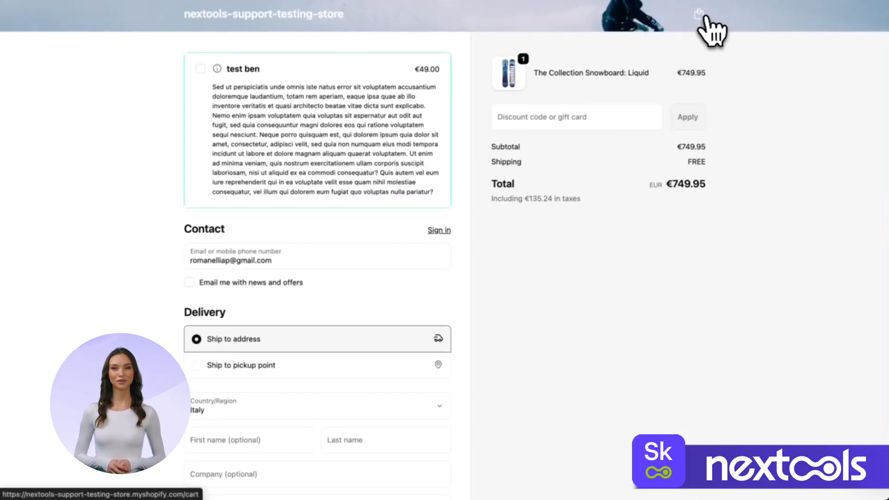
{"action": "left_click", "coordinate": [699, 17]}
{"action": "left_click", "coordinate": [592, 240]}
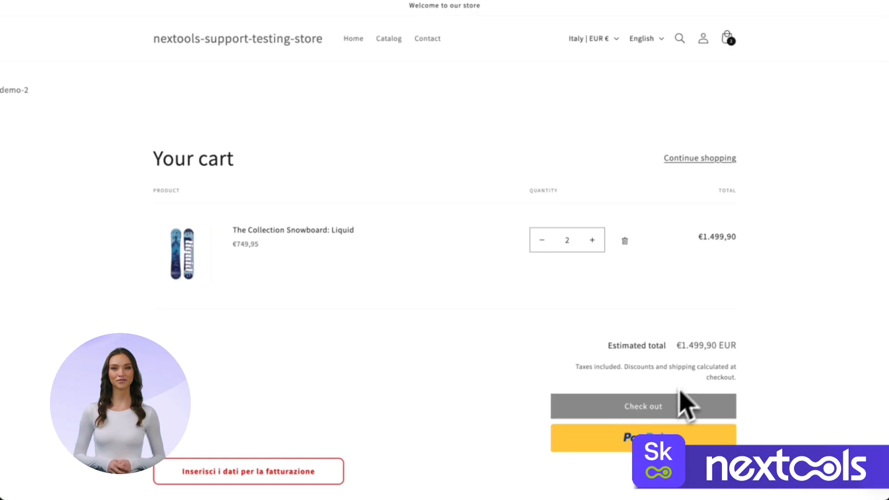
Step: Check out the updated cart and select Special Shipping Over 5Kg as the shipping method
{"action": "left_click", "coordinate": [647, 420]}
{"action": "scroll", "coordinate": [324, 95], "scroll_direction": "down", "scroll_amount": 8}
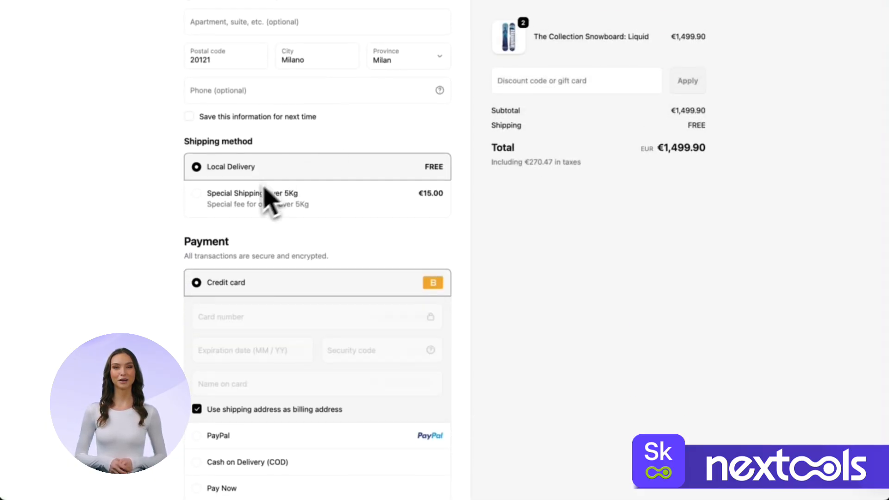
{"action": "left_click", "coordinate": [299, 205]}
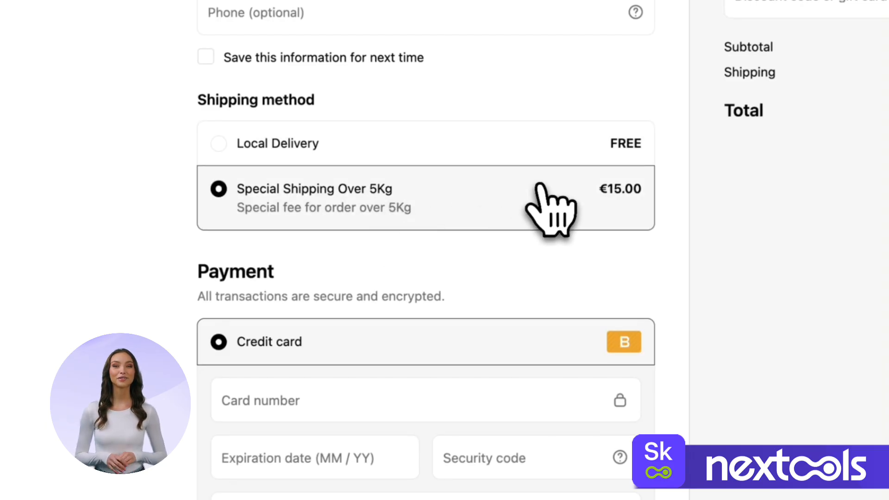